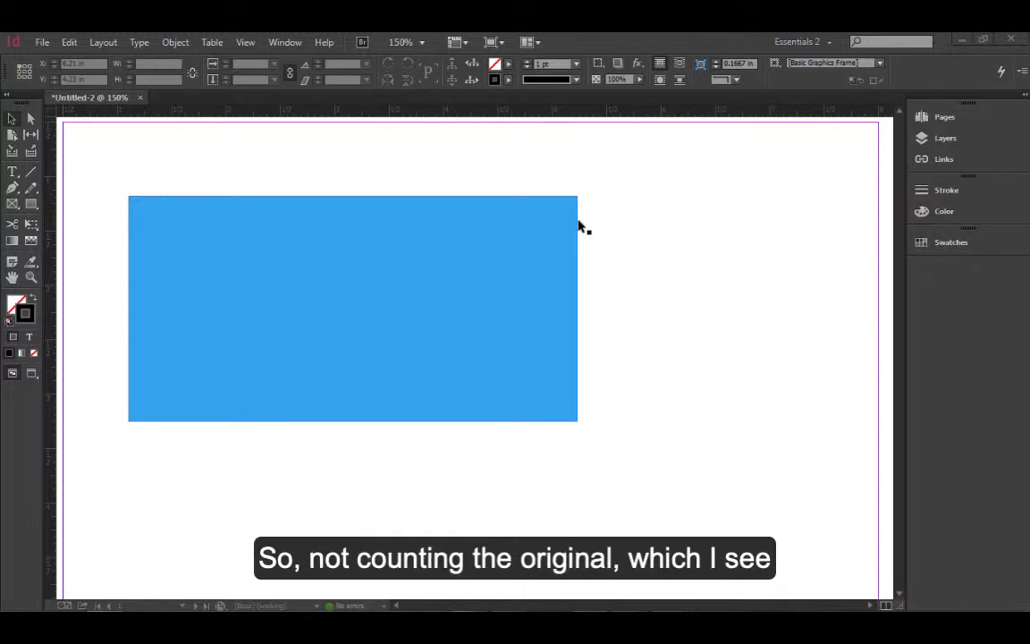
# Select the blue rectangle, enter live corner mode and round all four corners by dragging a corner diamond inward
pyautogui.click(366, 336)
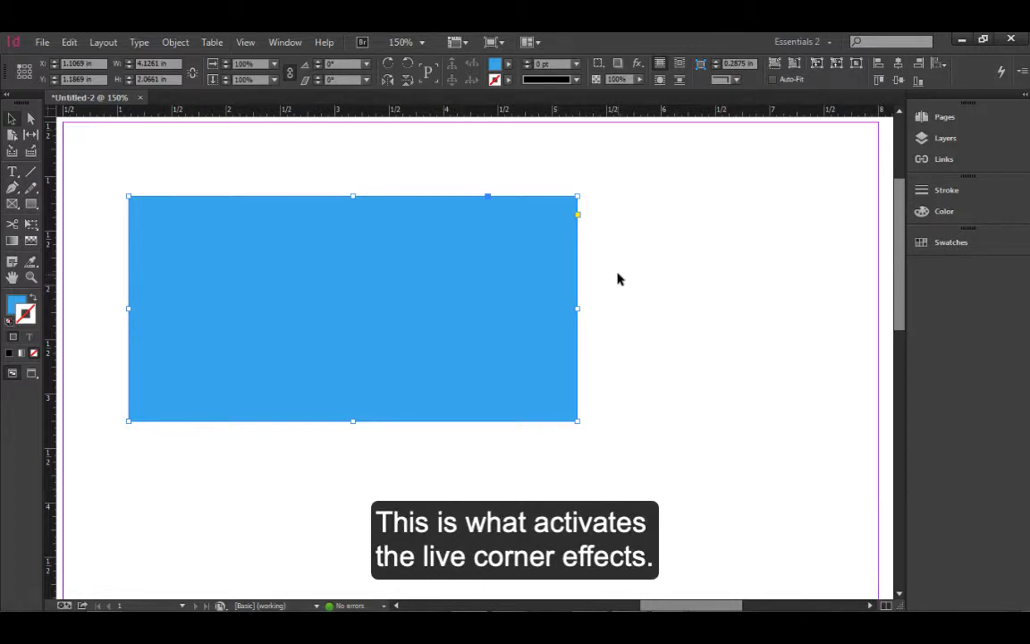
pyautogui.click(579, 207)
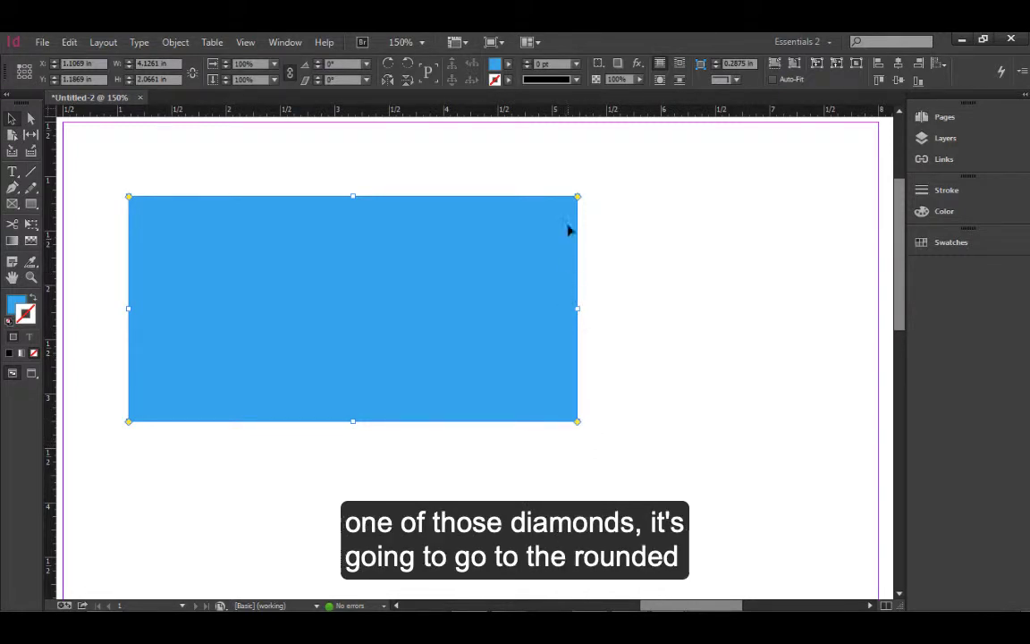
pyautogui.moveTo(577, 200); pyautogui.dragTo(515, 211)
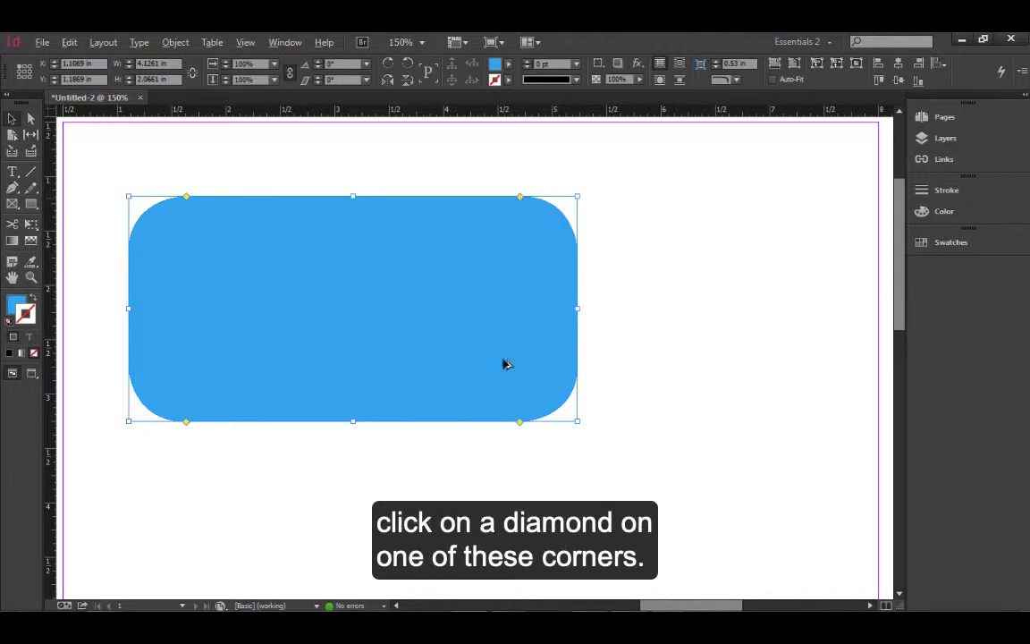
# Cycle all corners through the fancy, bevel, inset and inverse rounded shapes and back to rounded
pyautogui.keyDown('alt'); pyautogui.click(520, 423); pyautogui.keyUp('alt')
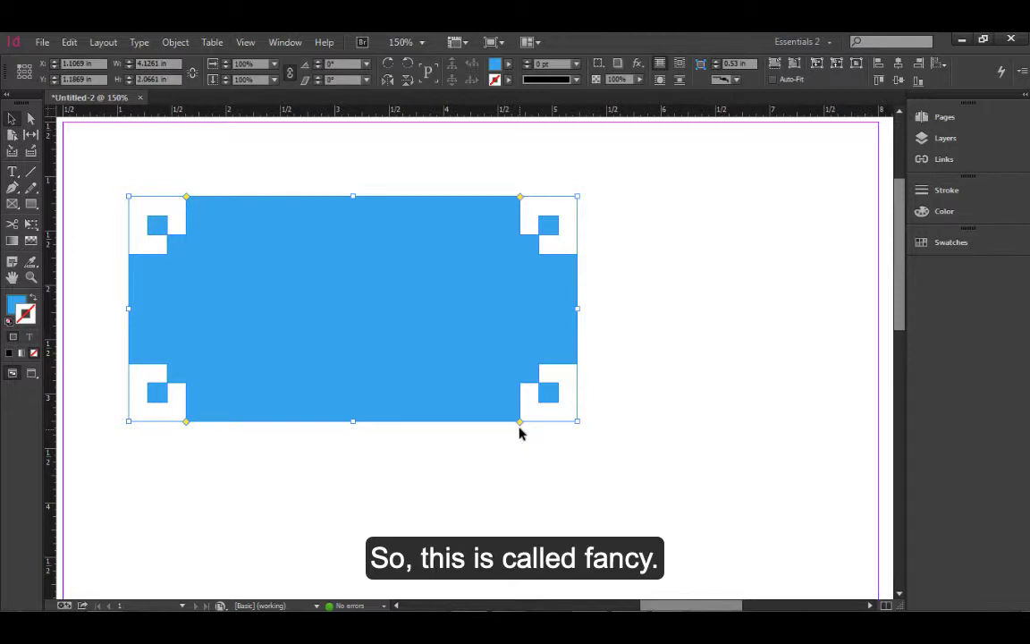
pyautogui.keyDown('alt'); pyautogui.click(521, 426); pyautogui.keyUp('alt')
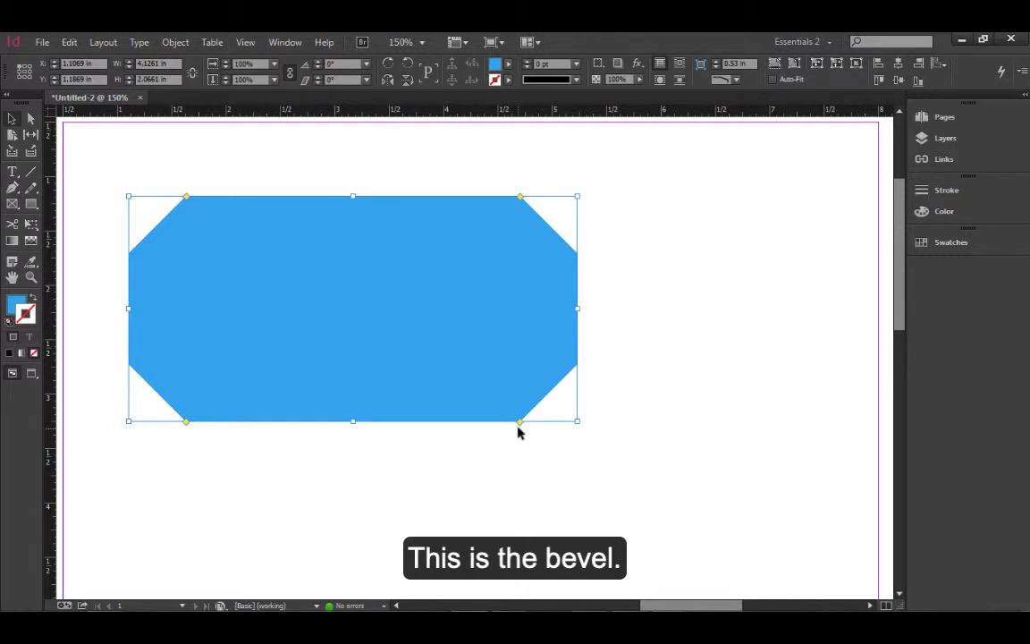
pyautogui.keyDown('alt'); pyautogui.click(521, 425); pyautogui.keyUp('alt')
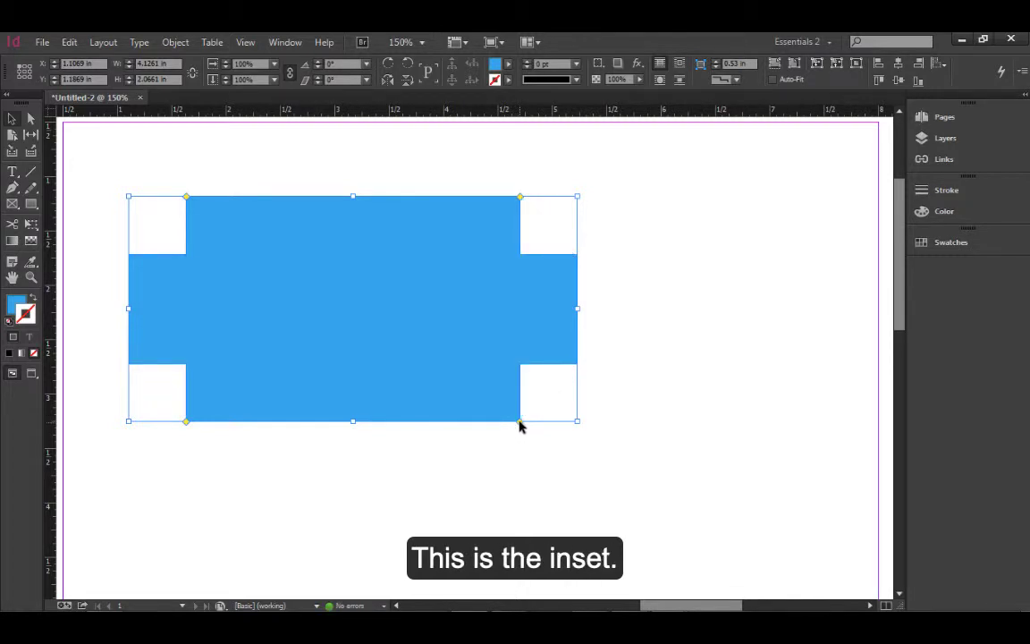
pyautogui.keyDown('alt'); pyautogui.click(519, 421); pyautogui.keyUp('alt')
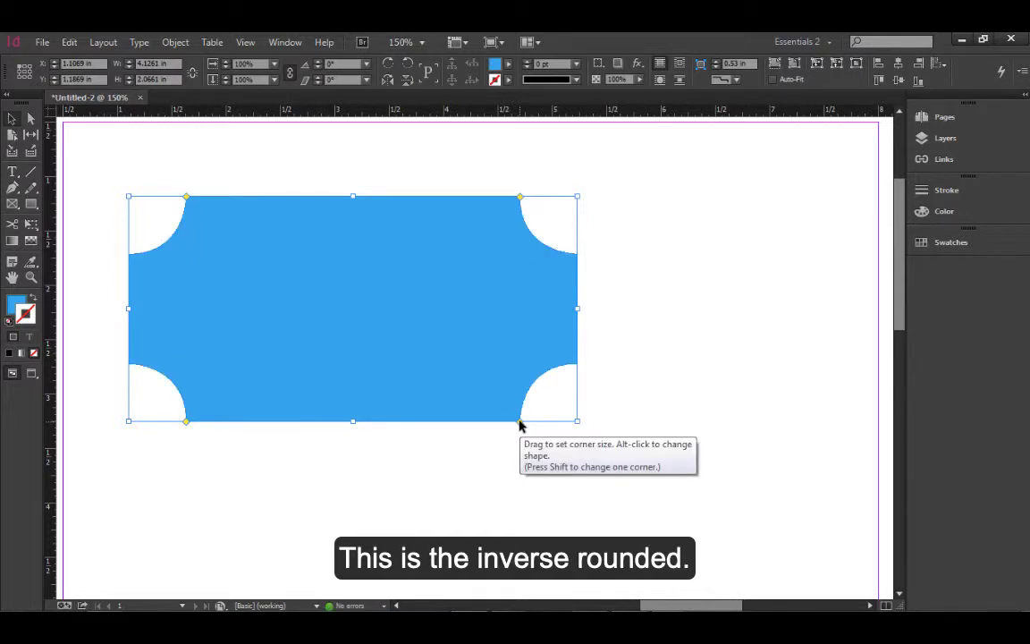
pyautogui.keyDown('alt'); pyautogui.click(520, 421); pyautogui.keyUp('alt')
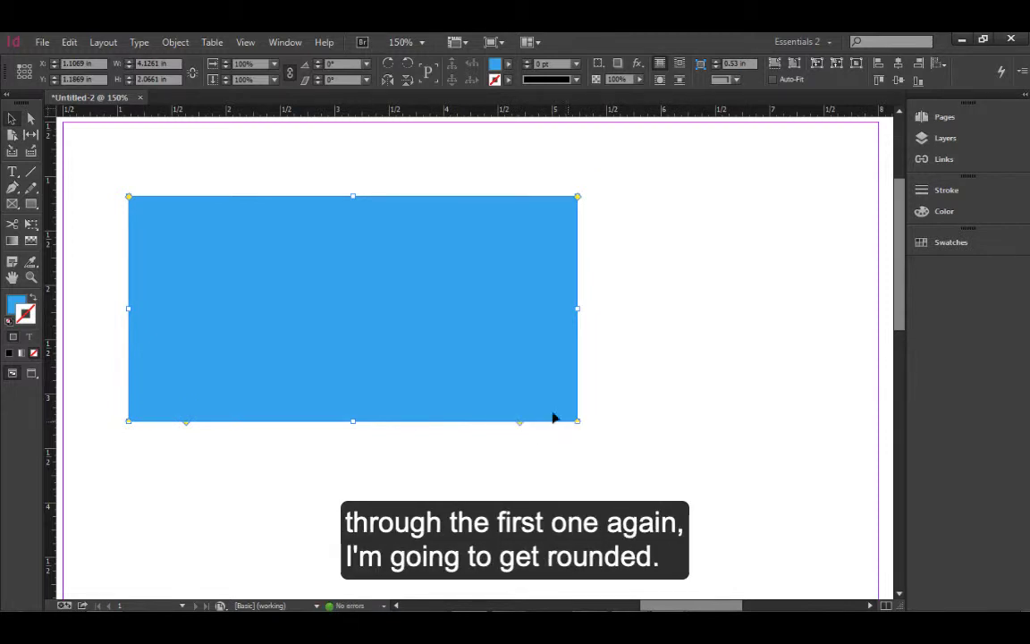
pyautogui.keyDown('alt'); pyautogui.click(577, 198); pyautogui.keyUp('alt')
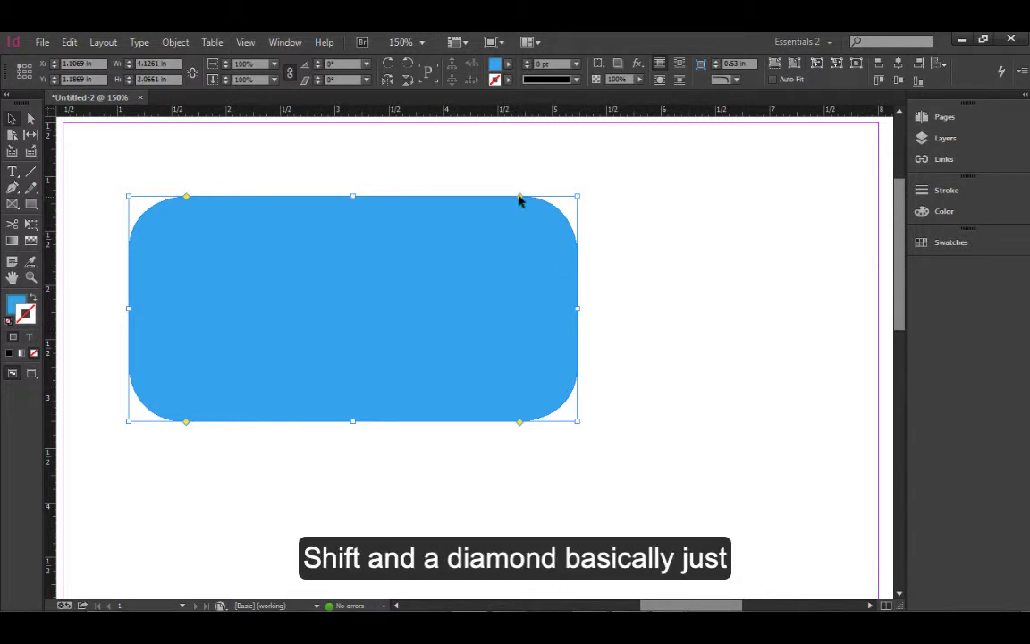
# Remove the rounding from the top-right and bottom-left corners individually, keeping the other two corners rounded
pyautogui.moveTo(519, 201); pyautogui.dragTo(592, 201)
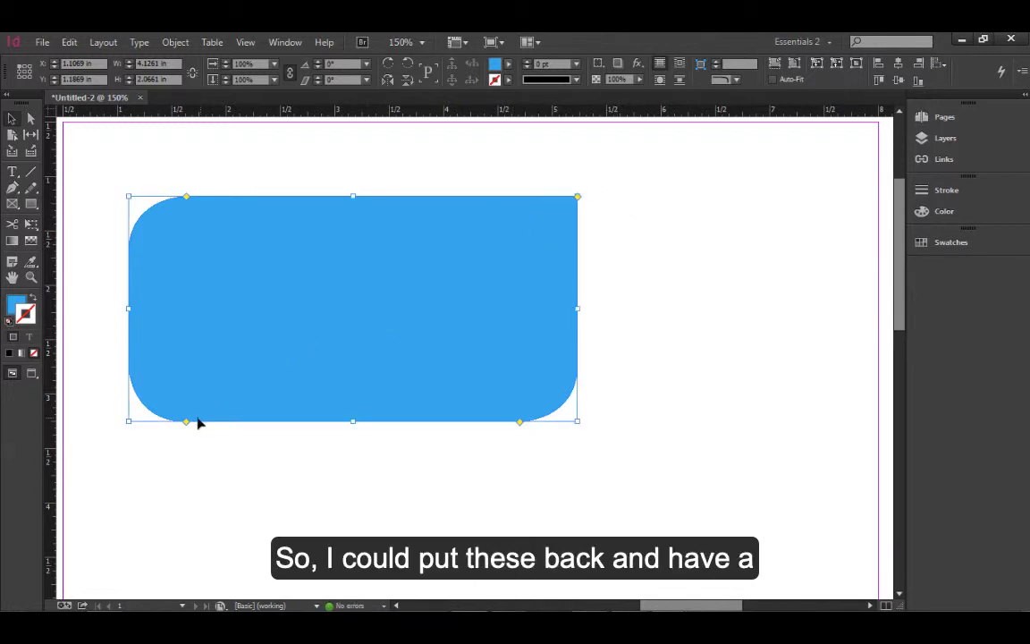
pyautogui.moveTo(186, 422); pyautogui.dragTo(91, 430)
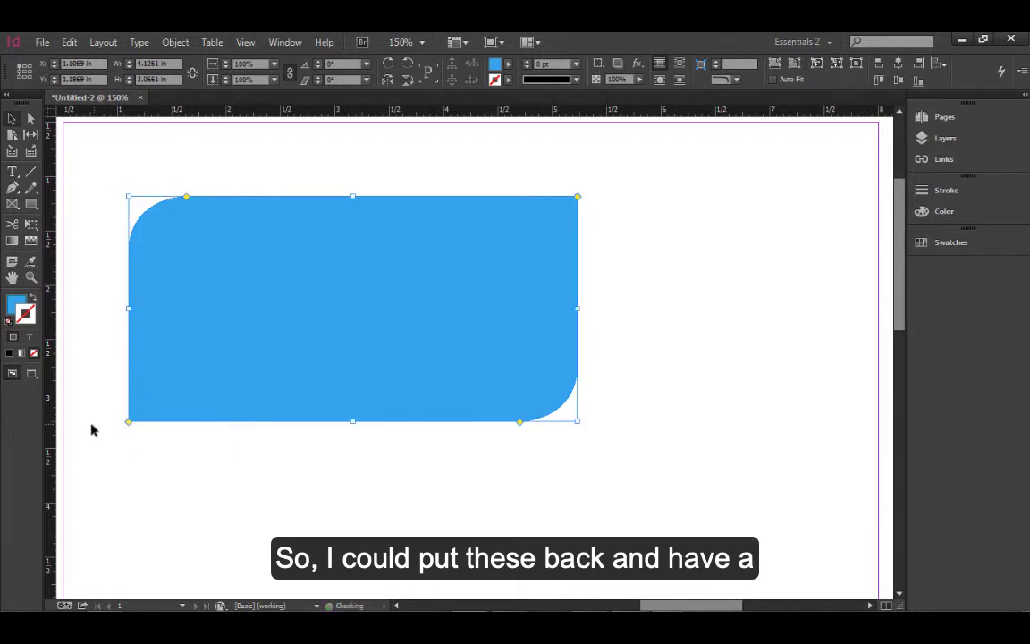
pyautogui.click(318, 179)
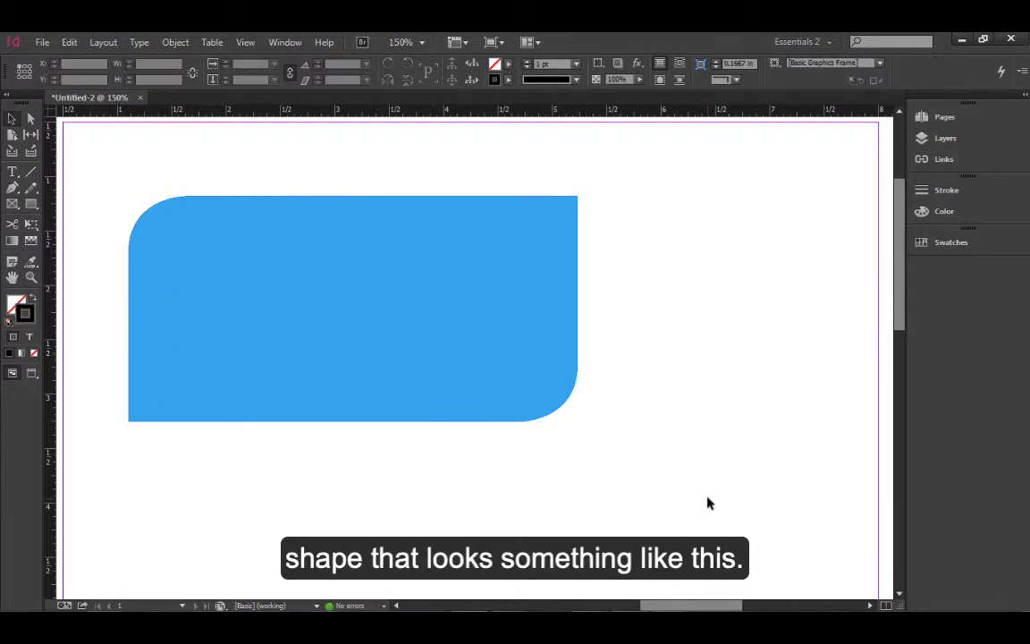
# Cycle only the bottom-right corner through the corner shapes, then enlarge its rounded radius on its own
pyautogui.click(536, 402)
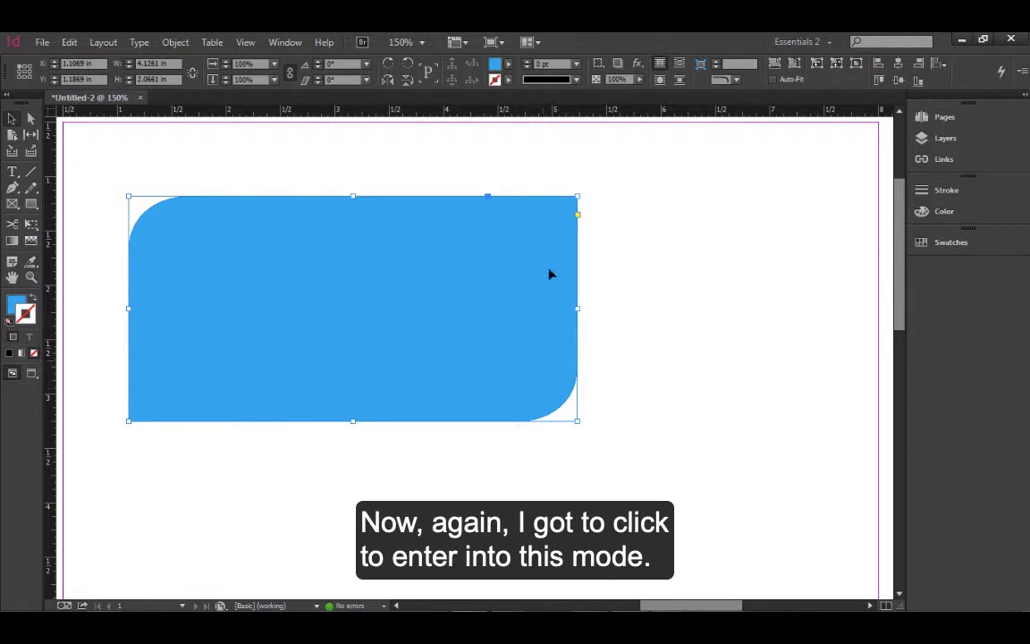
pyautogui.click(578, 216)
pyautogui.keyDown('alt'); pyautogui.keyDown('shift'); pyautogui.click(519, 422); pyautogui.keyUp('shift'); pyautogui.keyUp('alt')
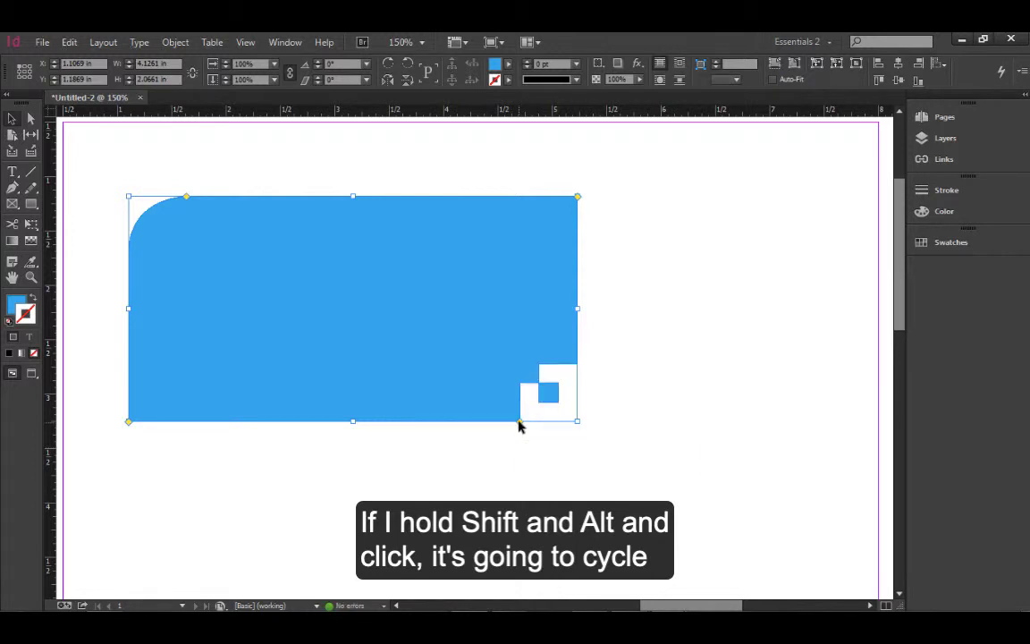
pyautogui.keyDown('alt'); pyautogui.keyDown('shift'); pyautogui.click(519, 421); pyautogui.keyUp('shift'); pyautogui.keyUp('alt')
pyautogui.keyDown('alt'); pyautogui.keyDown('shift'); pyautogui.click(519, 421); pyautogui.keyUp('shift'); pyautogui.keyUp('alt')
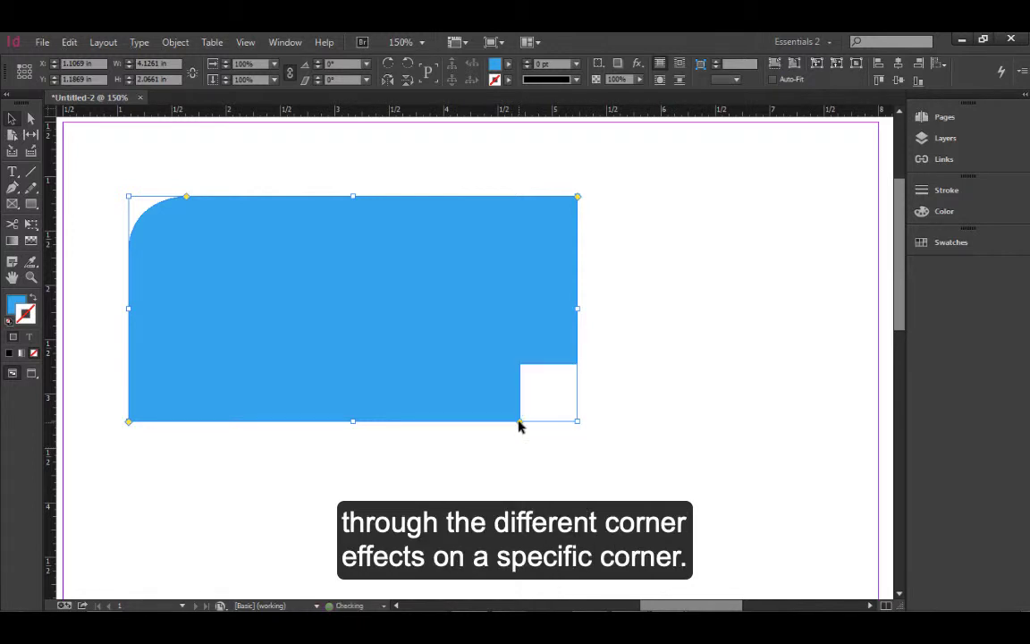
pyautogui.keyDown('alt'); pyautogui.keyDown('shift'); pyautogui.click(519, 421); pyautogui.keyUp('shift'); pyautogui.keyUp('alt')
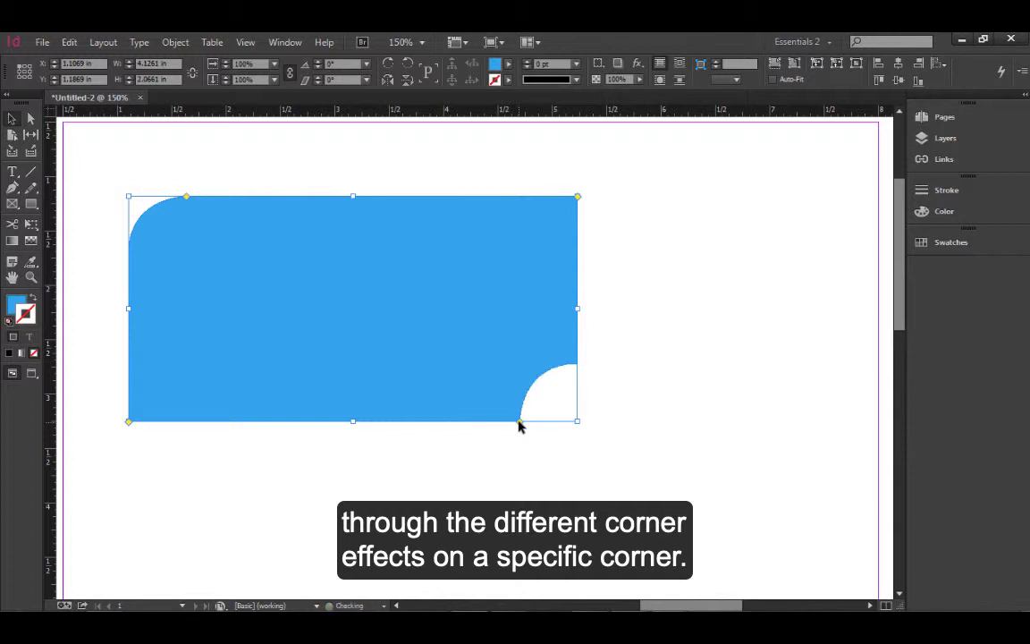
pyautogui.keyDown('alt'); pyautogui.keyDown('shift'); pyautogui.click(518, 421); pyautogui.keyUp('shift'); pyautogui.keyUp('alt')
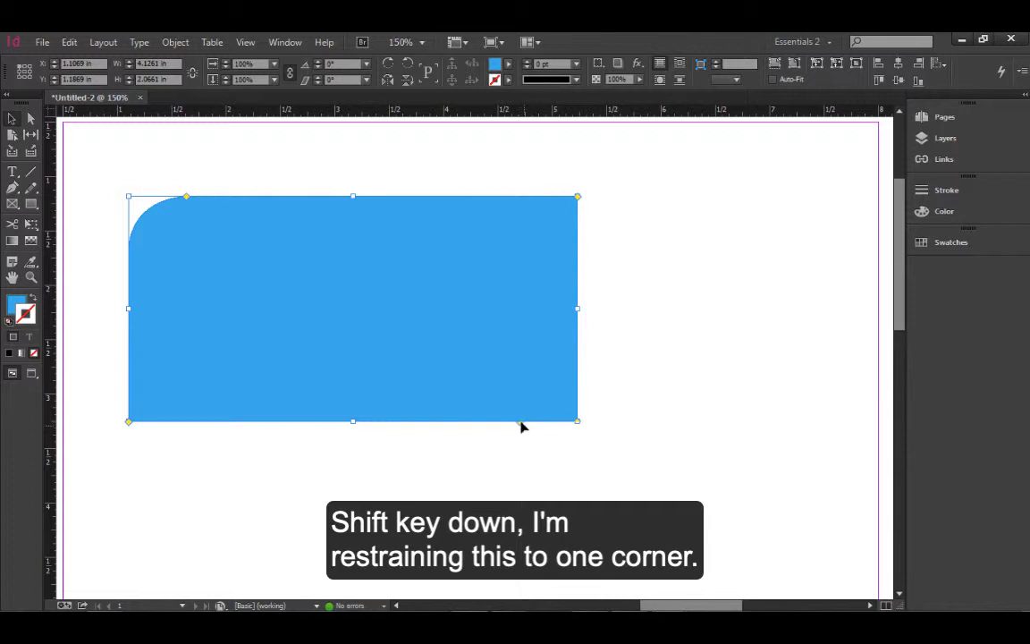
pyautogui.moveTo(521, 427); pyautogui.dragTo(413, 427)
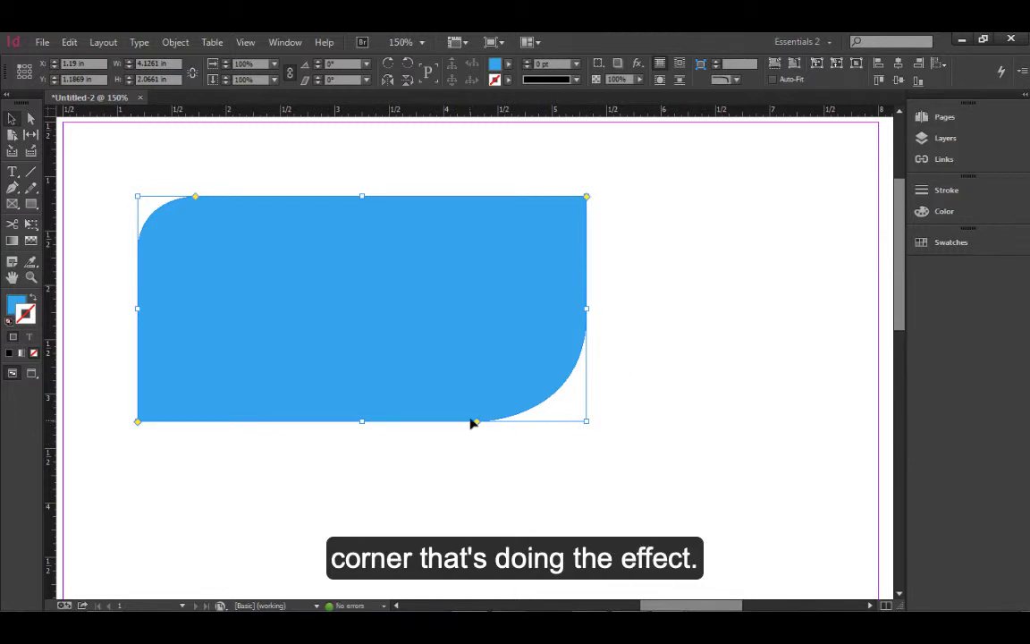
pyautogui.moveTo(475, 422); pyautogui.dragTo(381, 426)
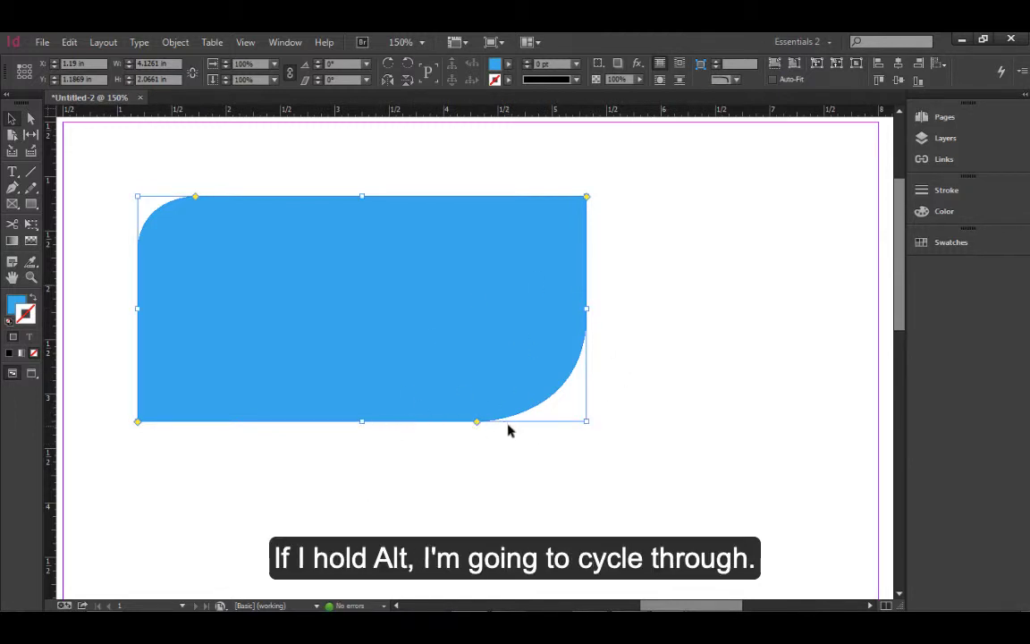
# Cycle the two shaped corners through fancy, bevel and inset back to rounded, then deselect
pyautogui.keyDown('alt'); pyautogui.click(477, 422); pyautogui.keyUp('alt')
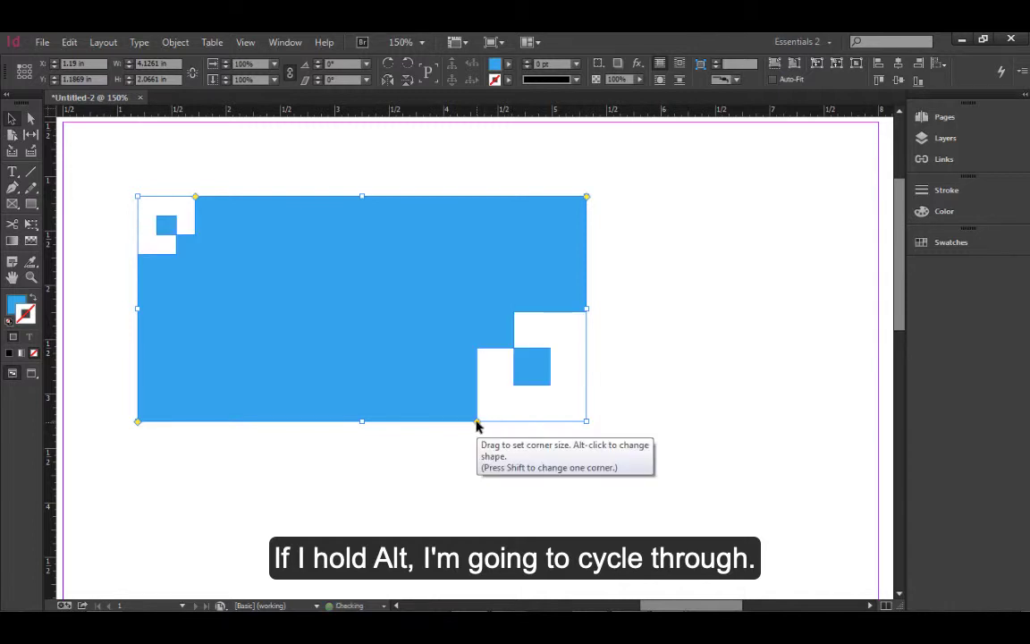
pyautogui.keyDown('alt'); pyautogui.click(476, 422); pyautogui.keyUp('alt')
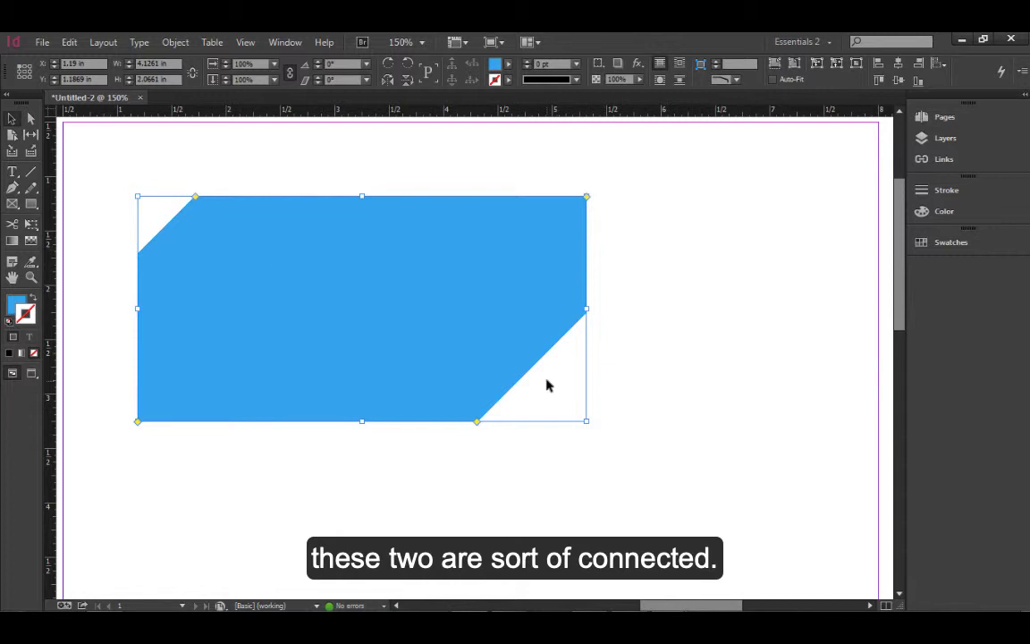
pyautogui.keyDown('alt'); pyautogui.click(587, 195); pyautogui.keyUp('alt')
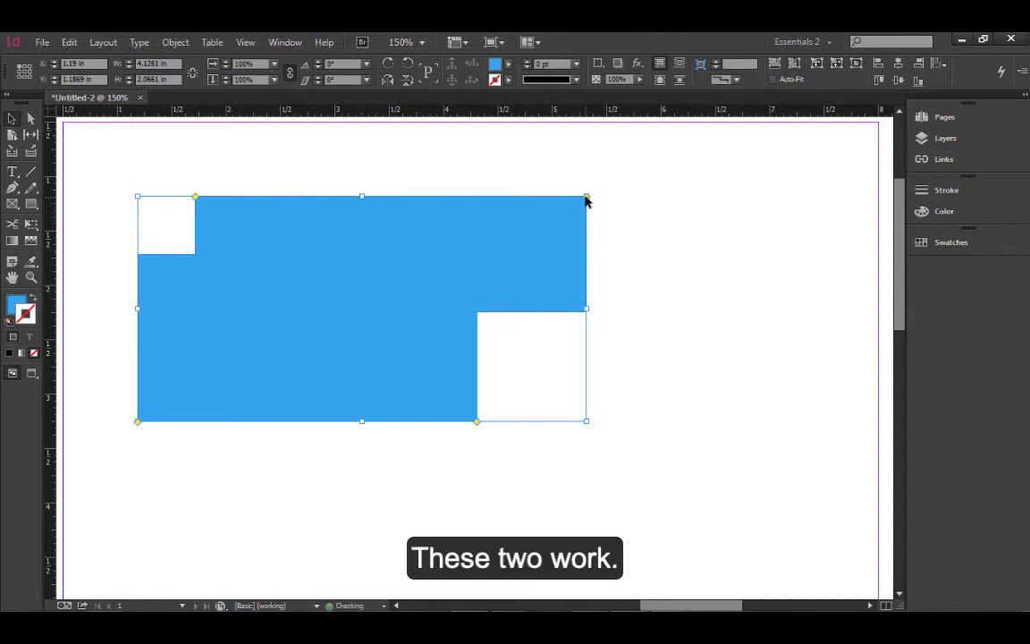
pyautogui.keyDown('alt'); pyautogui.click(586, 196); pyautogui.keyUp('alt')
pyautogui.keyDown('alt'); pyautogui.click(587, 196); pyautogui.keyUp('alt')
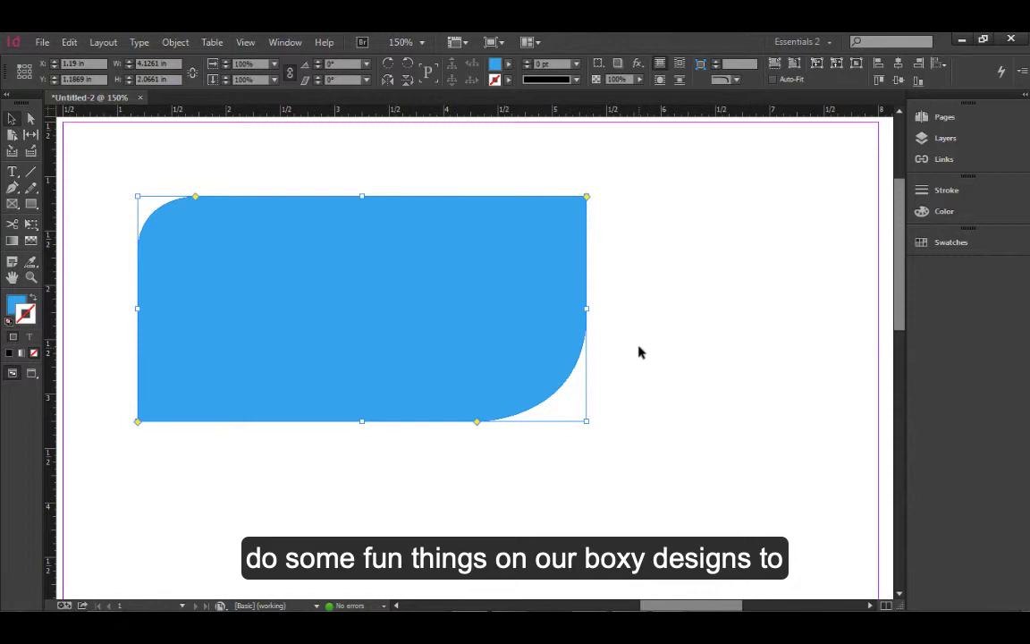
pyautogui.click(635, 469)
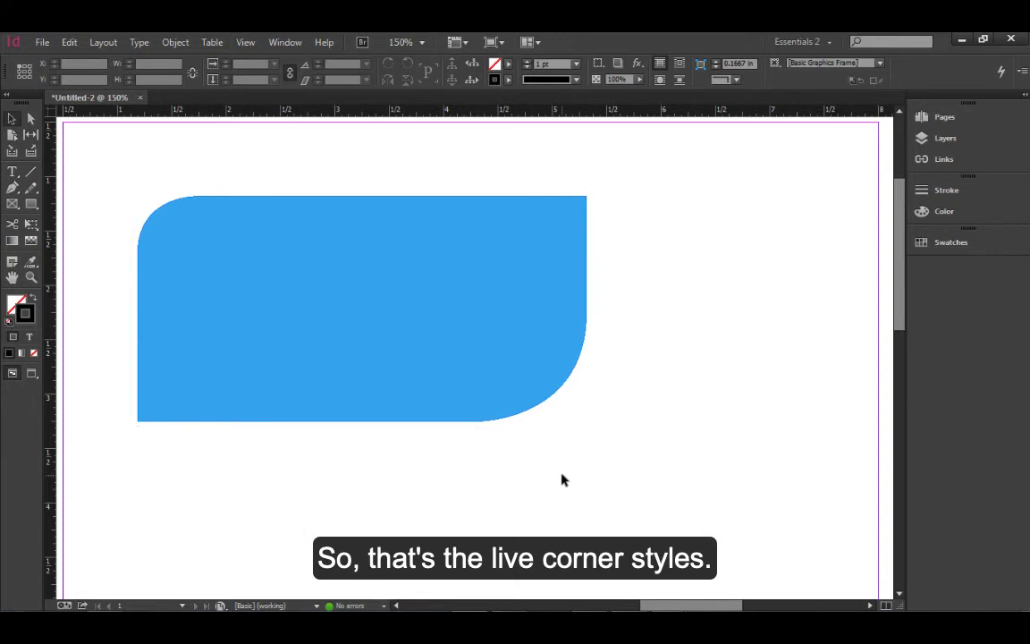
# Reset all the rectangle's corners to square by dragging a live corner diamond fully outward
pyautogui.click(377, 303)
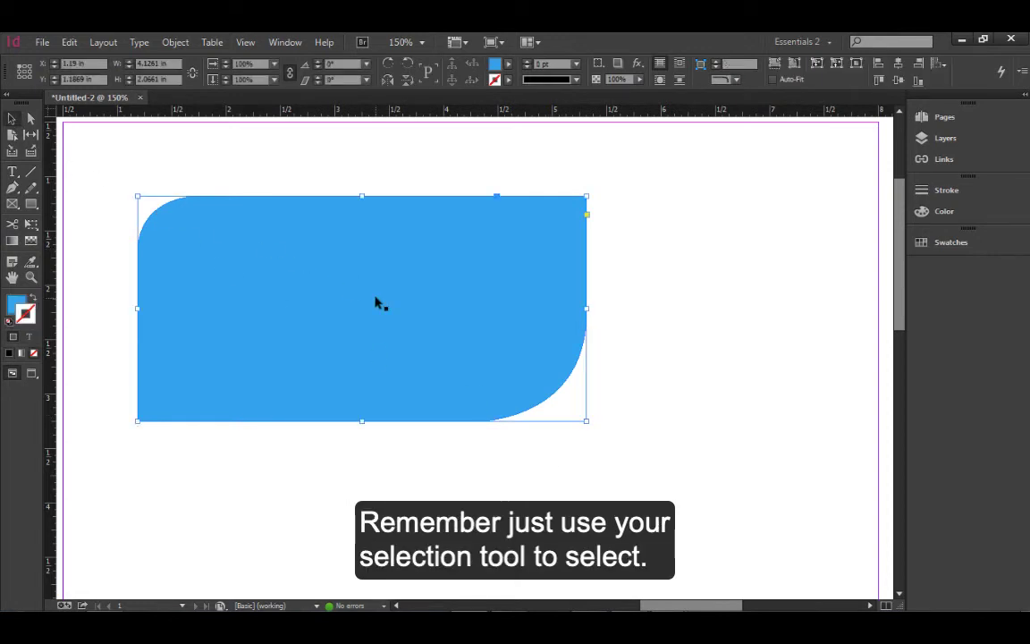
pyautogui.click(588, 217)
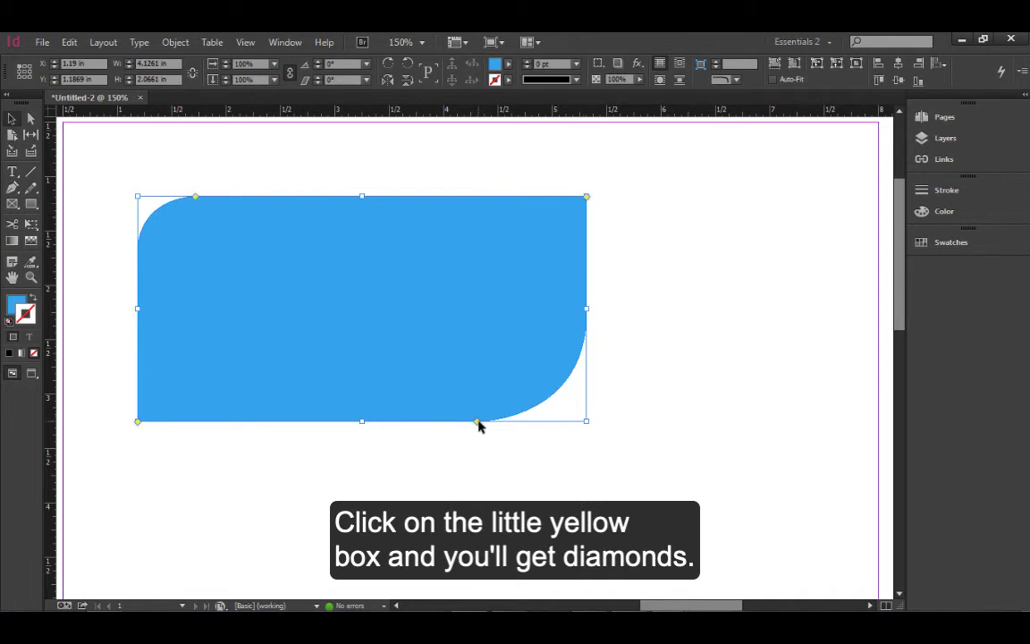
pyautogui.moveTo(478, 423); pyautogui.dragTo(648, 439)
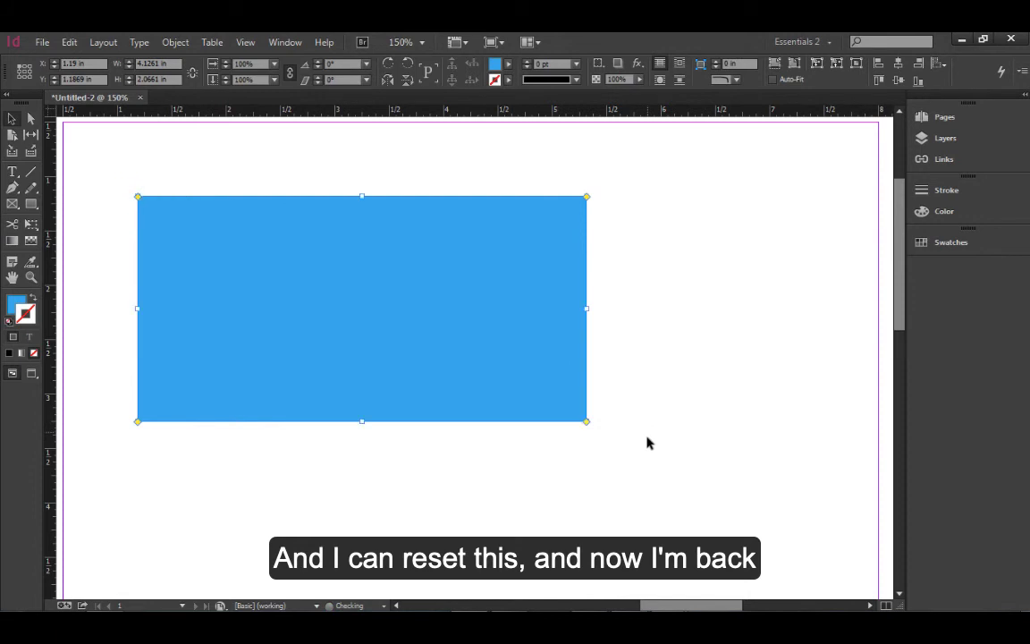
pyautogui.click(523, 468)
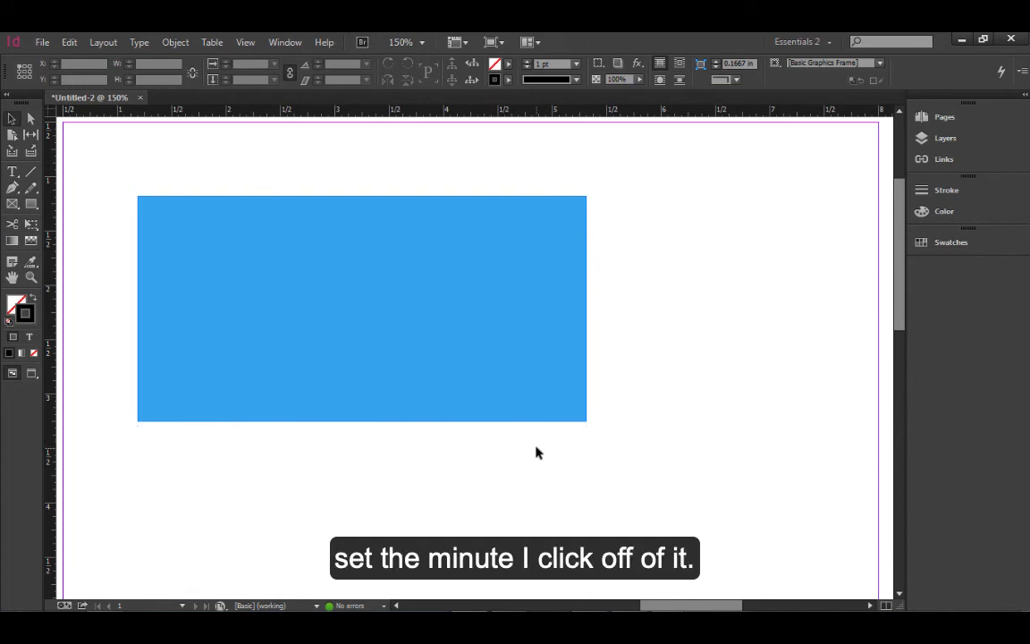
pyautogui.click(416, 339)
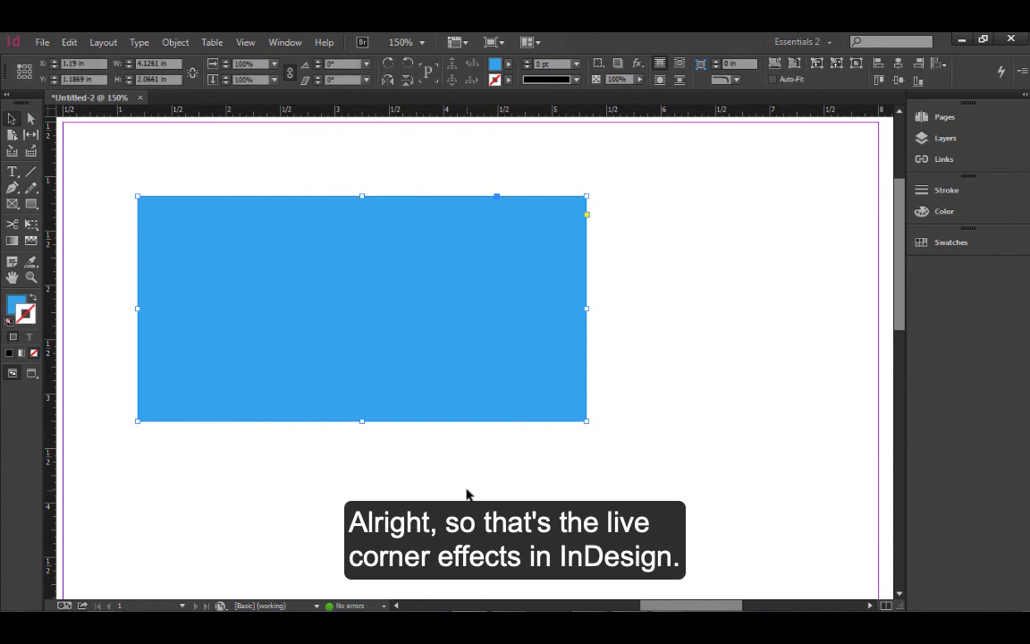